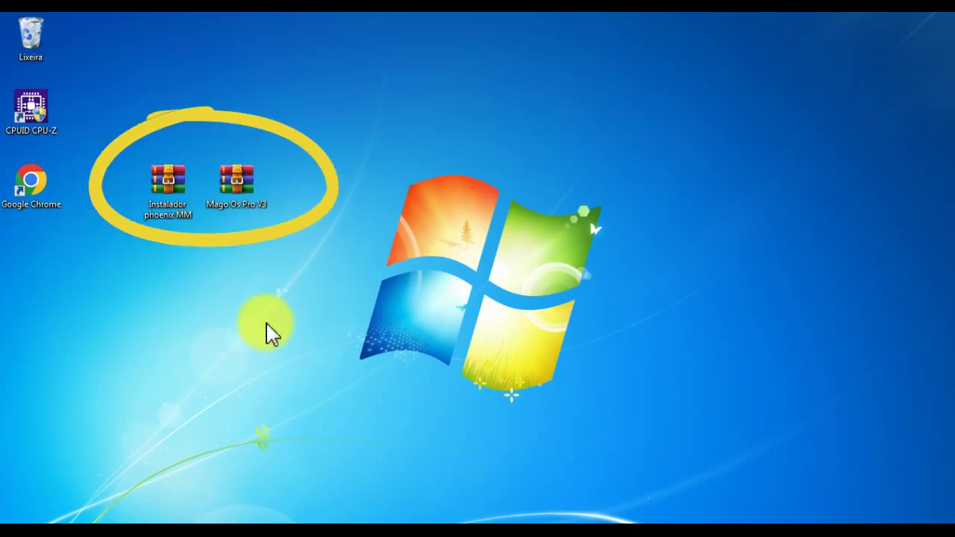
# Extract the Instalador phoenix MM and Mago Os Pro V3 archives directly onto the desktop
pyautogui.click(174, 189)
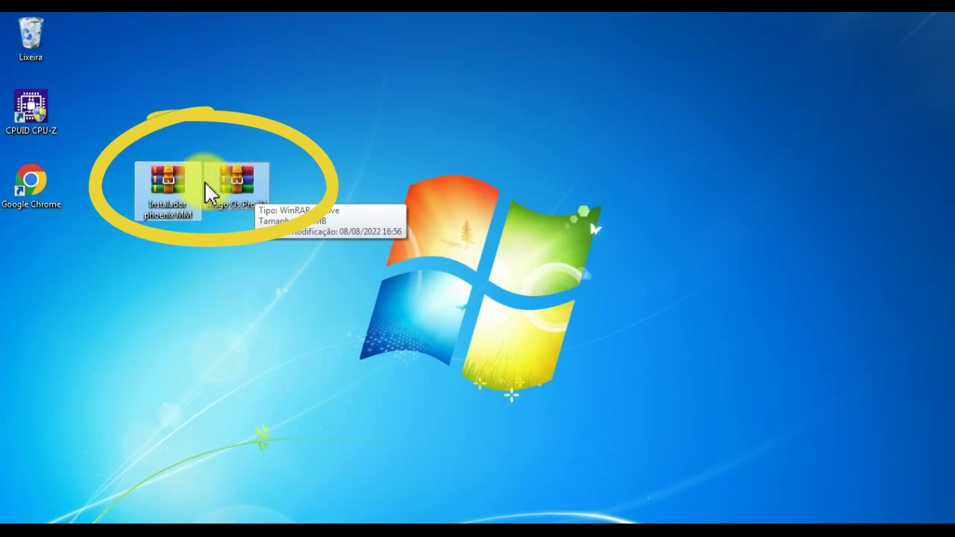
pyautogui.rightClick(207, 183)
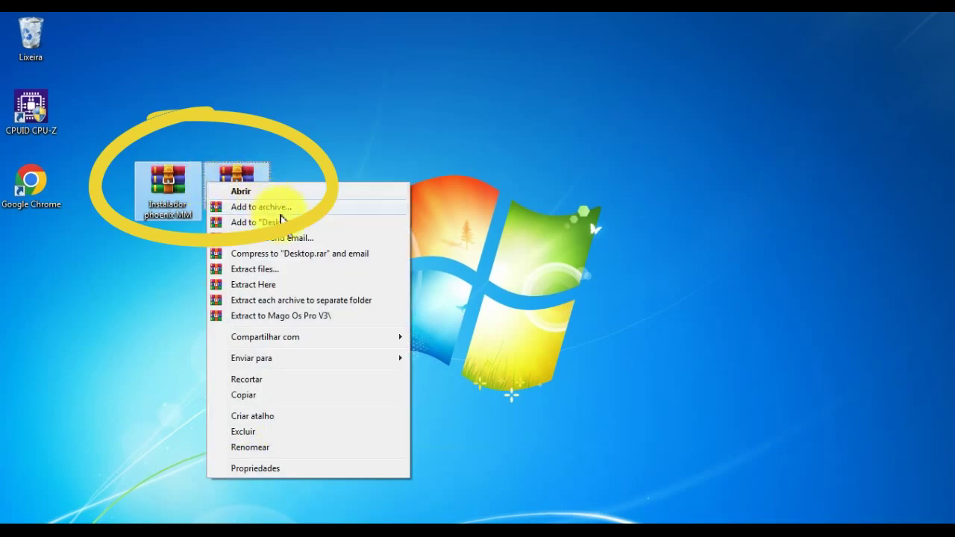
pyautogui.click(263, 287)
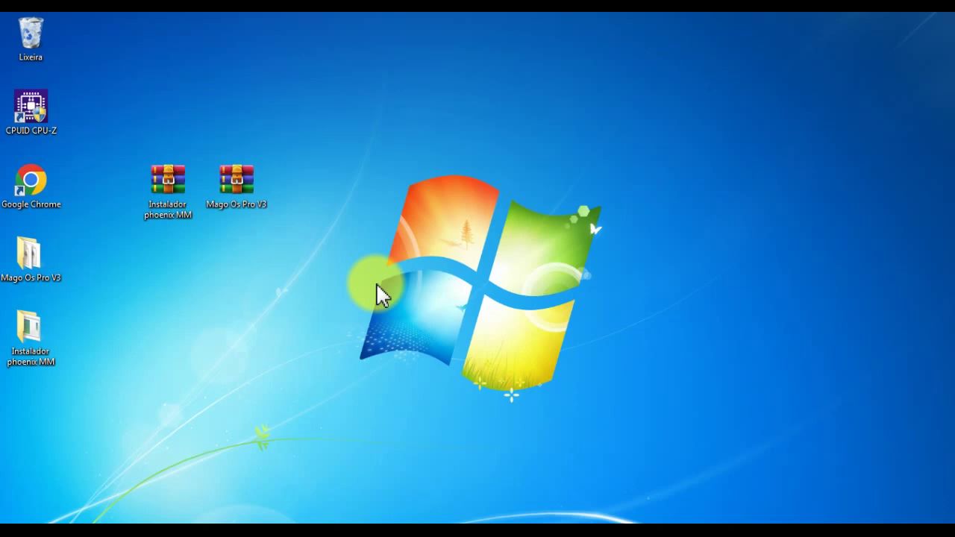
# Place the extracted Instalador phoenix MM and Mago Os Pro V3 folders beneath their matching archives on the desktop
pyautogui.click(33, 353)
pyautogui.moveTo(33, 350); pyautogui.dragTo(173, 272)
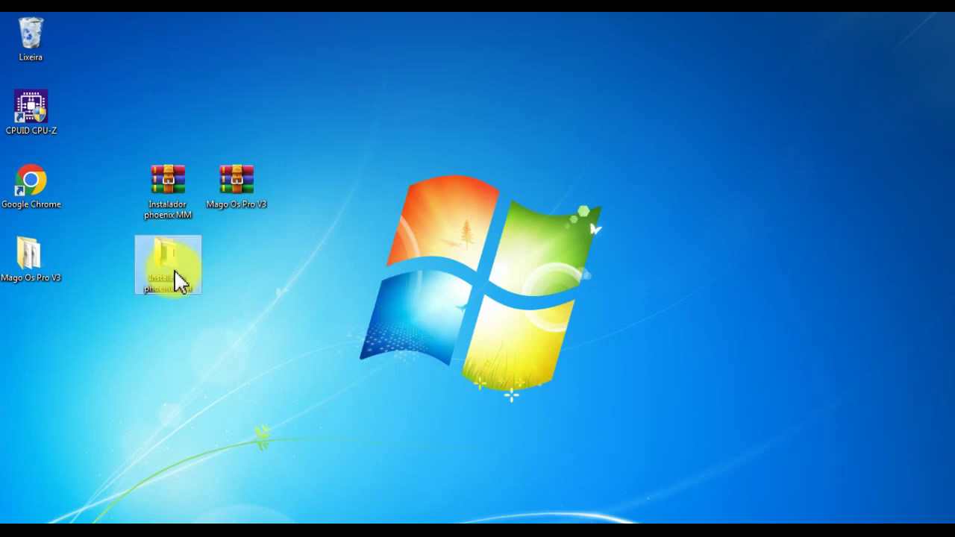
pyautogui.moveTo(30, 260); pyautogui.dragTo(250, 261)
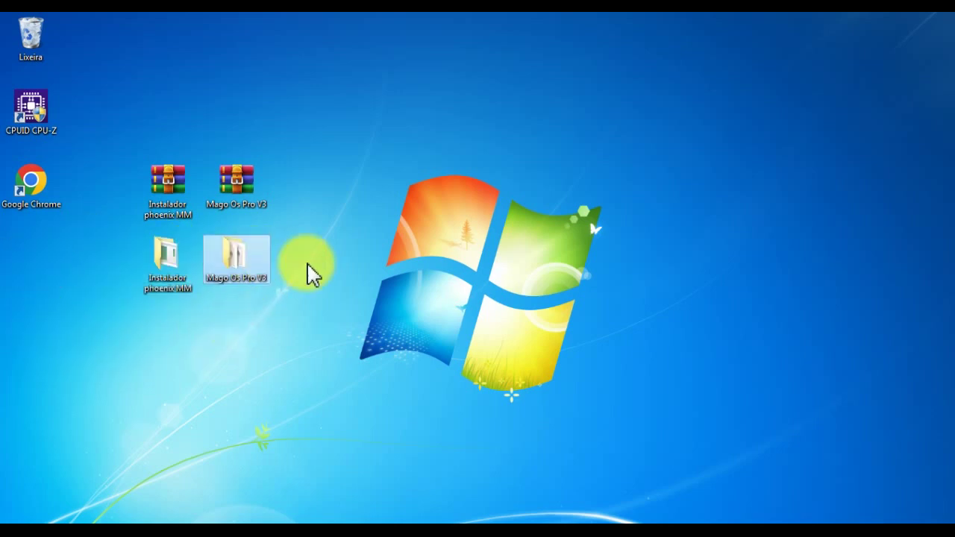
pyautogui.click(361, 247)
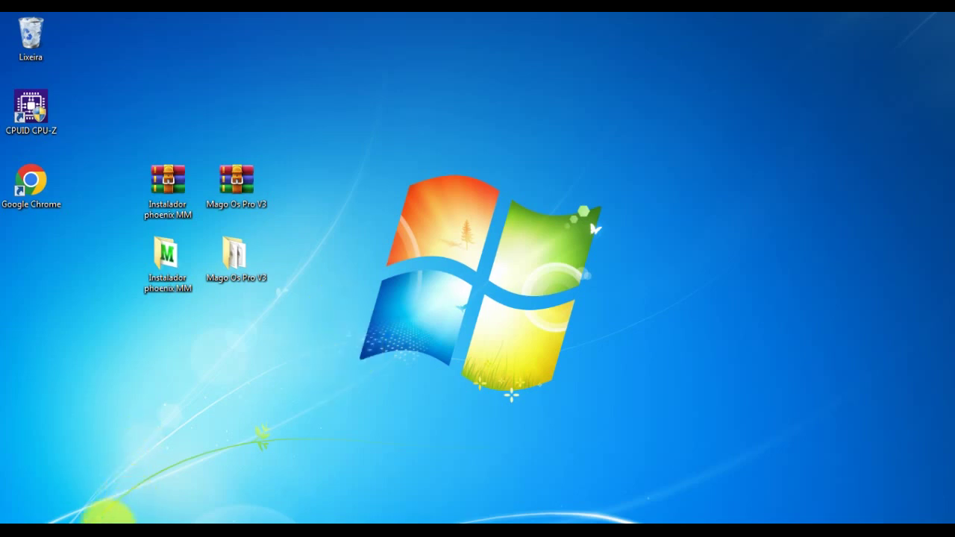
# Check the free space and total size of drives C: and D:, and close the file window
pyautogui.click(96, 529)
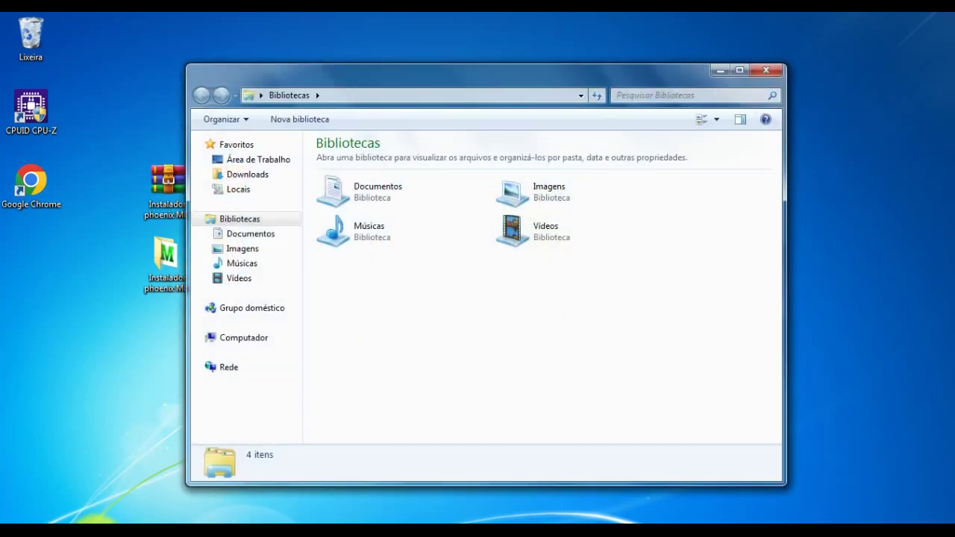
pyautogui.click(251, 340)
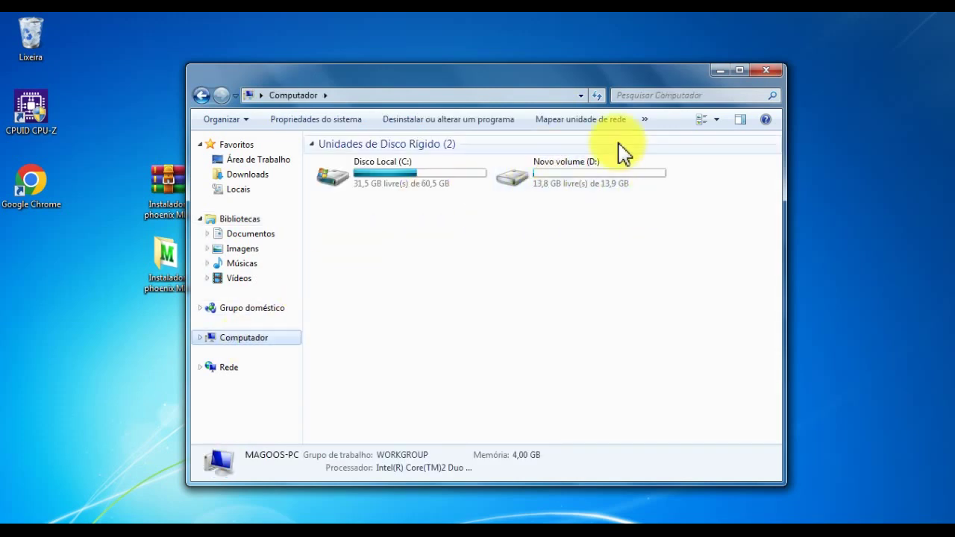
pyautogui.moveTo(627, 197)
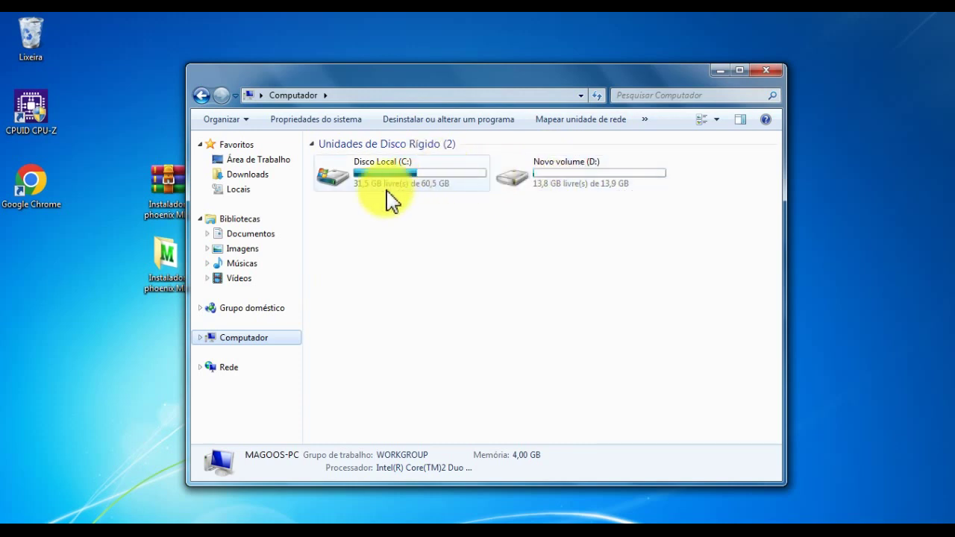
pyautogui.moveTo(406, 170)
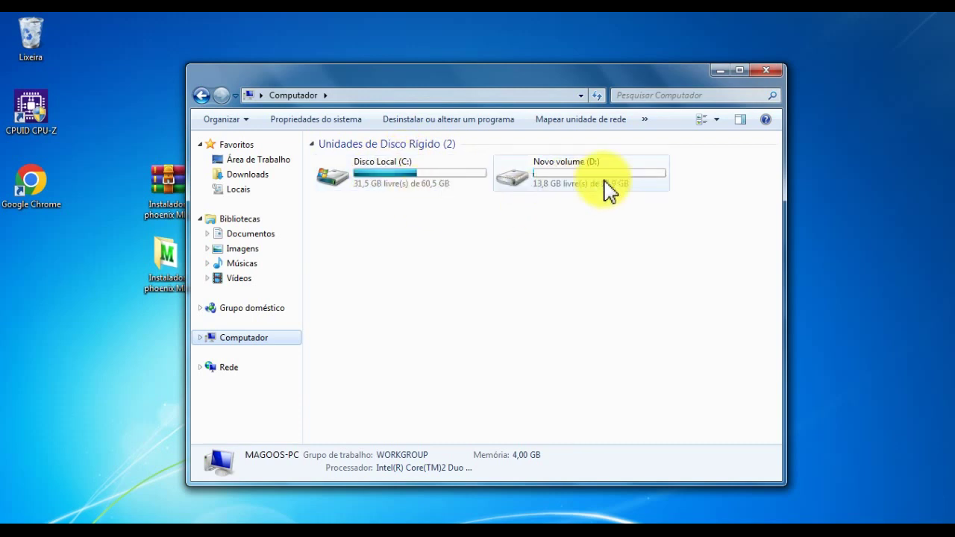
pyautogui.moveTo(577, 185)
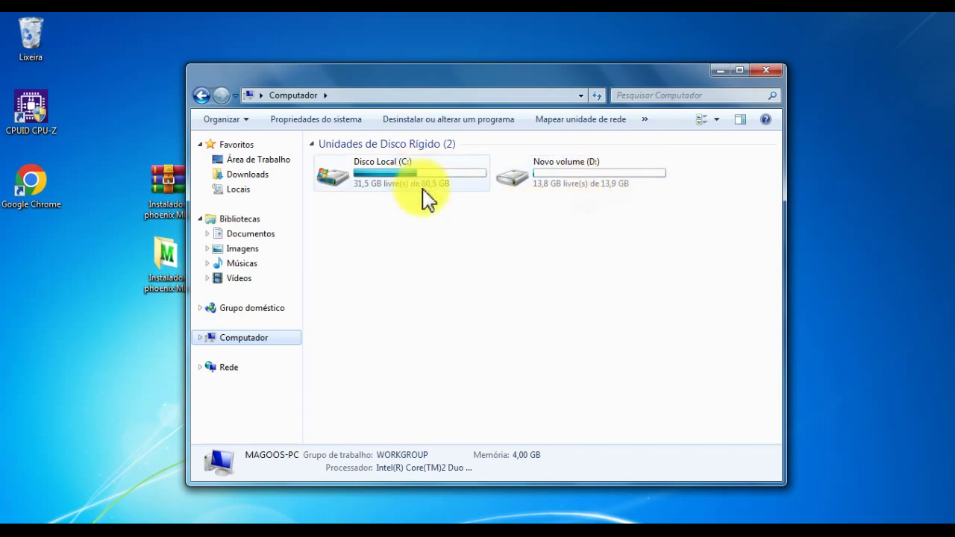
pyautogui.click(768, 74)
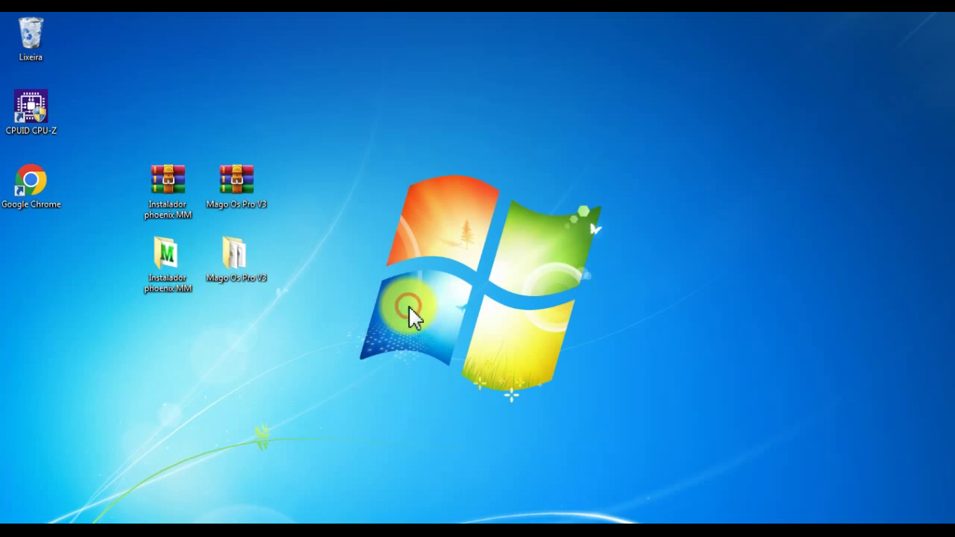
# Run Instalador Phoenix os mm from the Instalador phoenix MM folder and choose the hard disk installation type
pyautogui.doubleClick(178, 278)
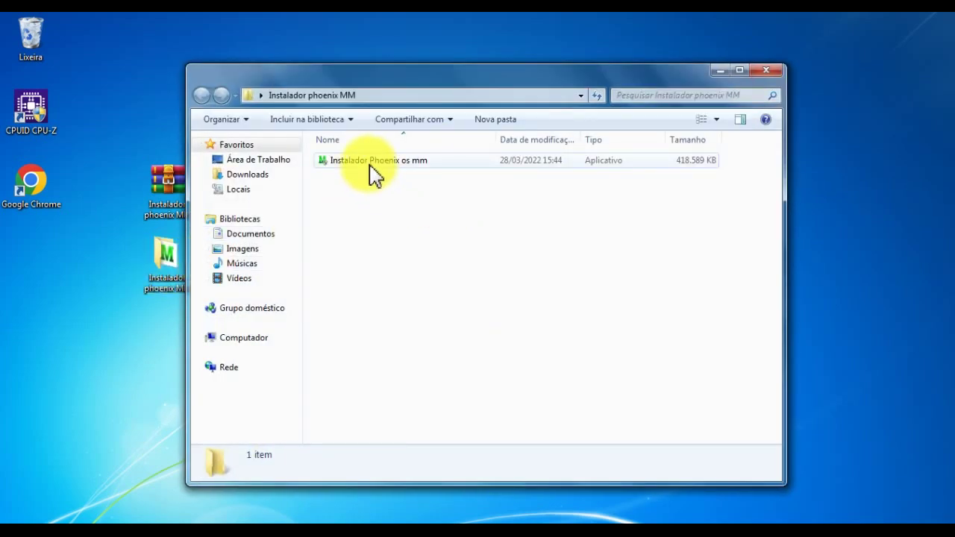
pyautogui.click(371, 166)
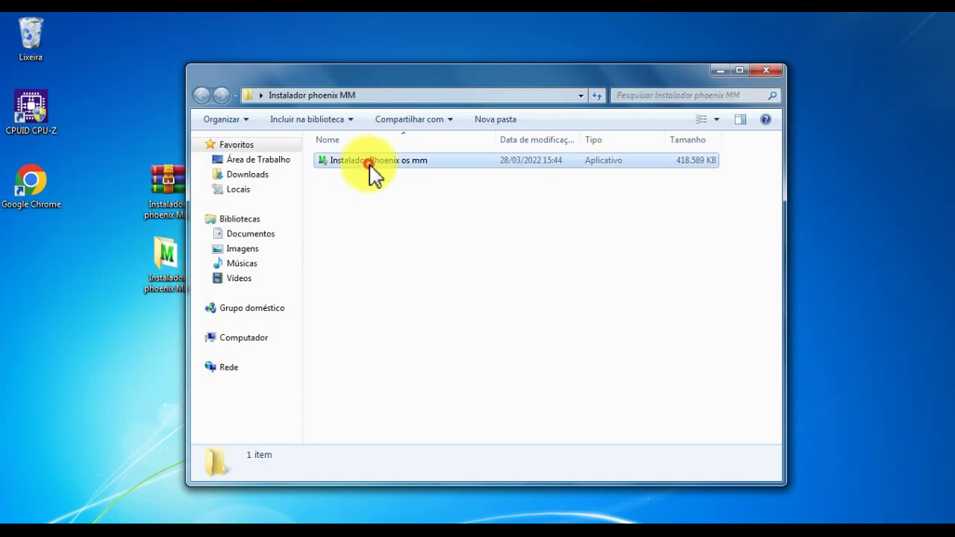
pyautogui.doubleClick(374, 166)
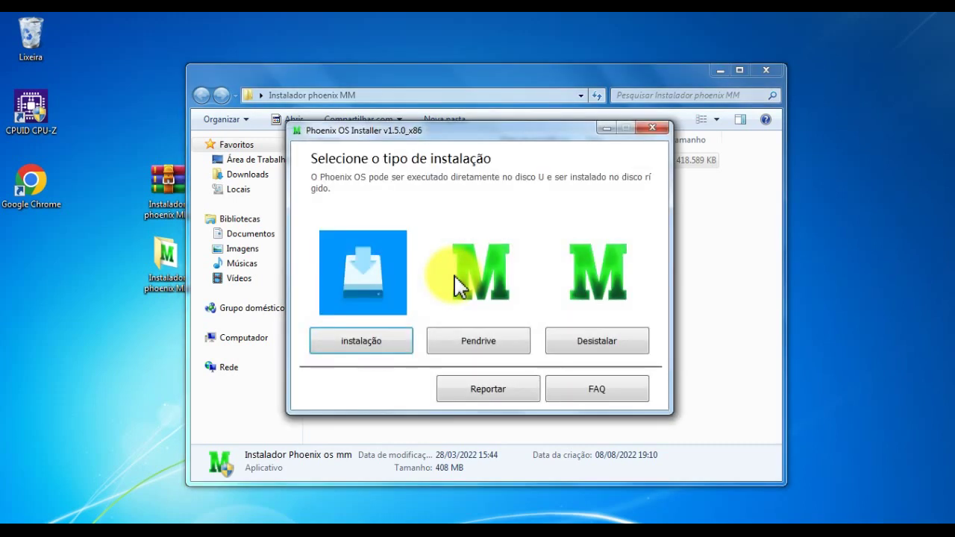
pyautogui.click(363, 350)
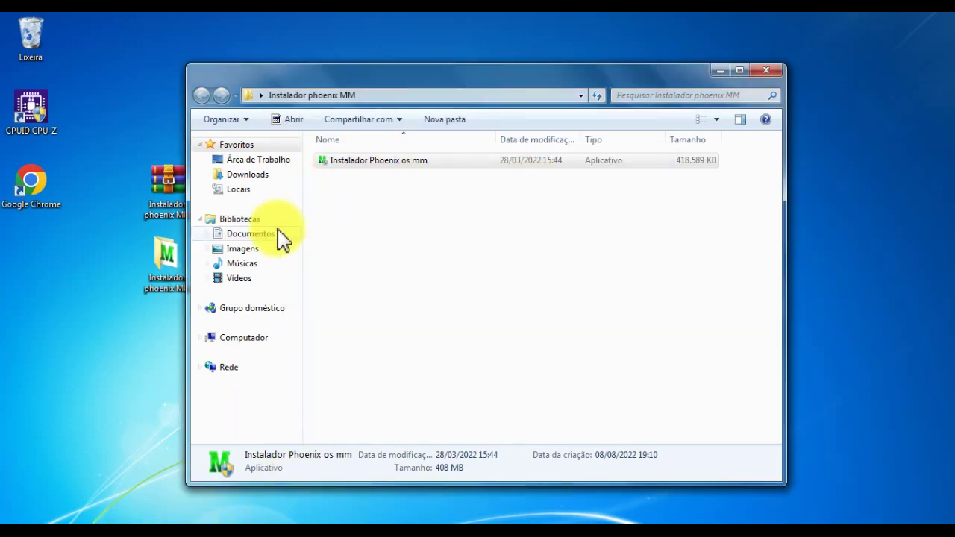
# Check the computer's drives and choose disk D: as the Phoenix OS installation target
pyautogui.click(245, 340)
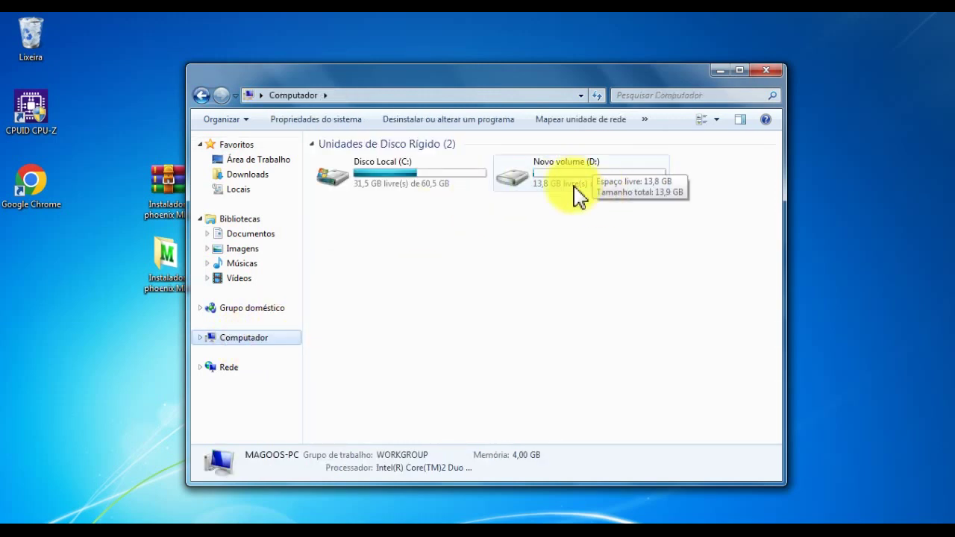
pyautogui.click(770, 72)
pyautogui.click(576, 281)
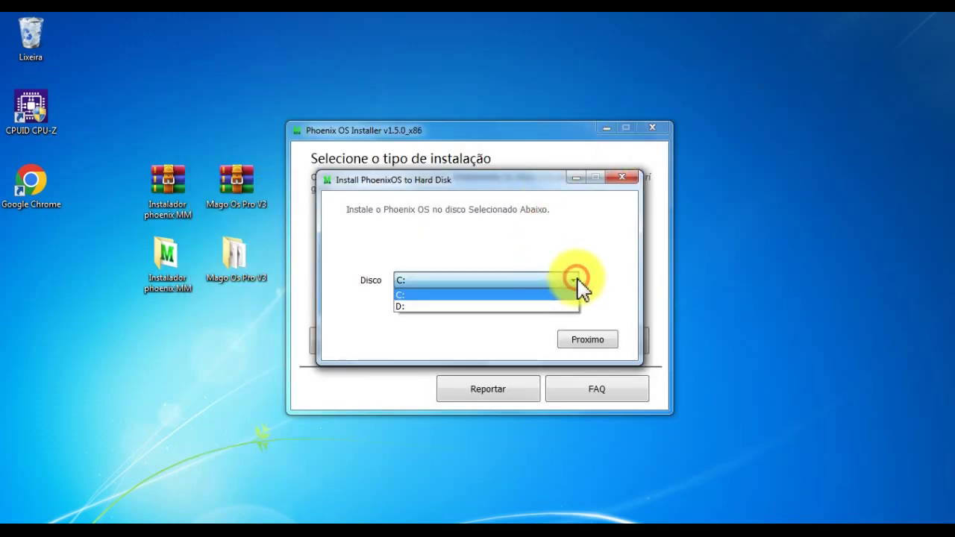
pyautogui.click(415, 307)
pyautogui.click(589, 340)
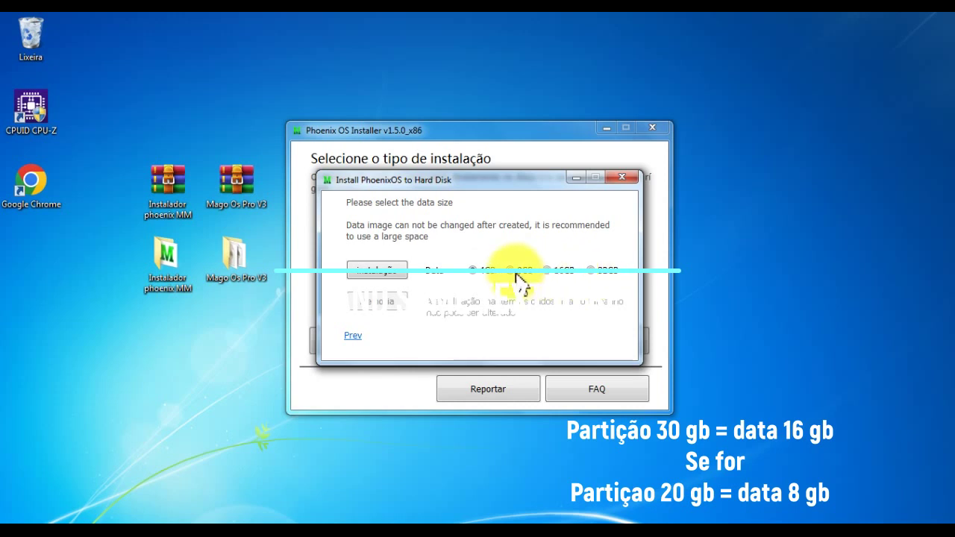
# Install Phoenix OS with the 4GB data size and dismiss the completion and program compatibility dialogs without rebooting
pyautogui.click(380, 270)
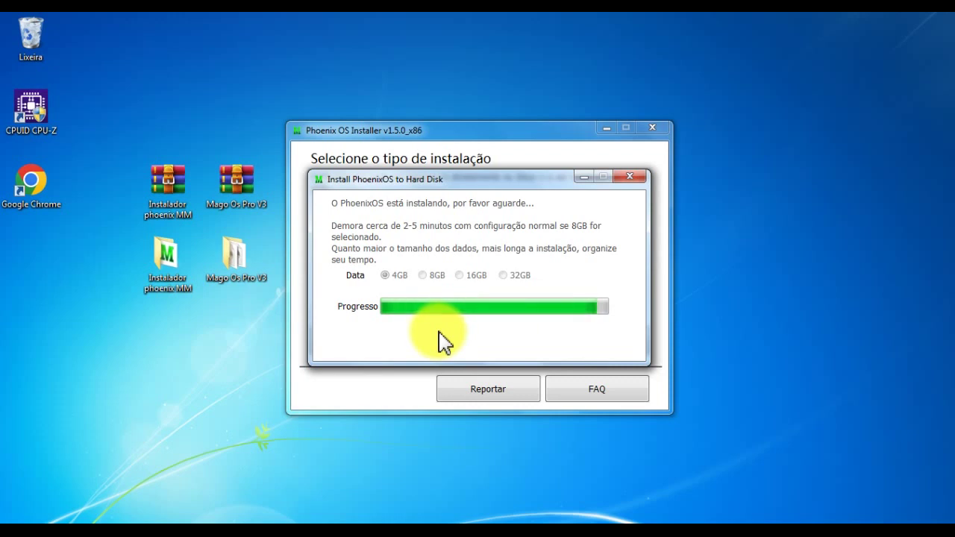
pyautogui.moveTo(485, 181); pyautogui.dragTo(263, 206)
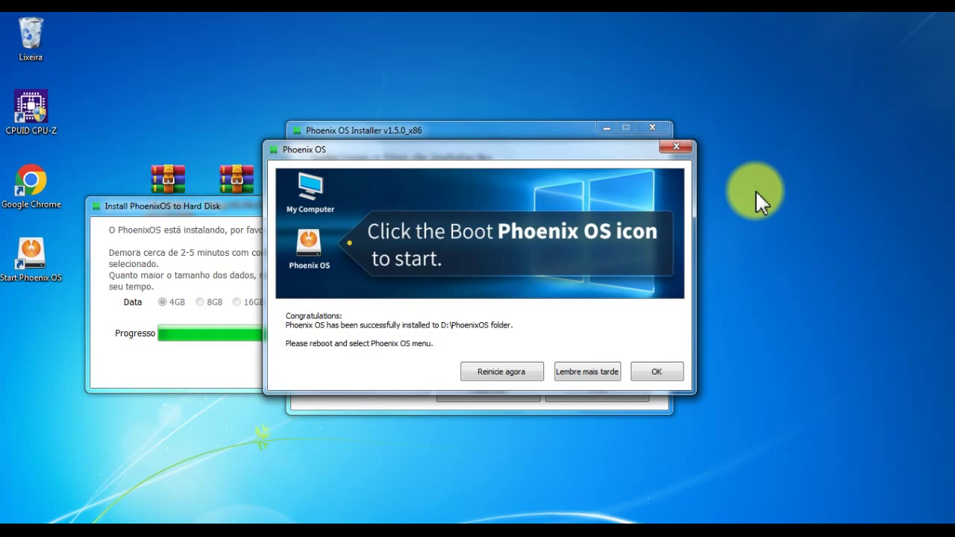
pyautogui.click(663, 373)
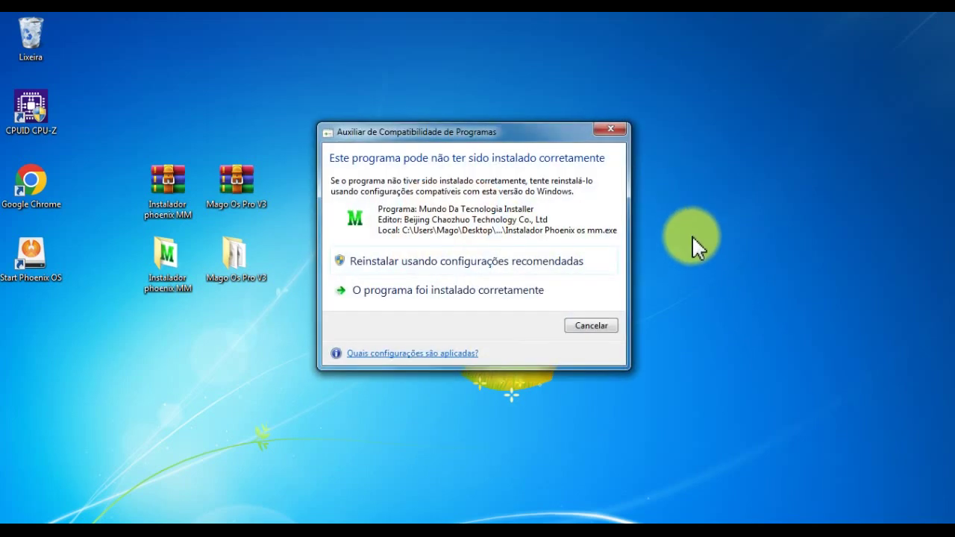
pyautogui.click(614, 131)
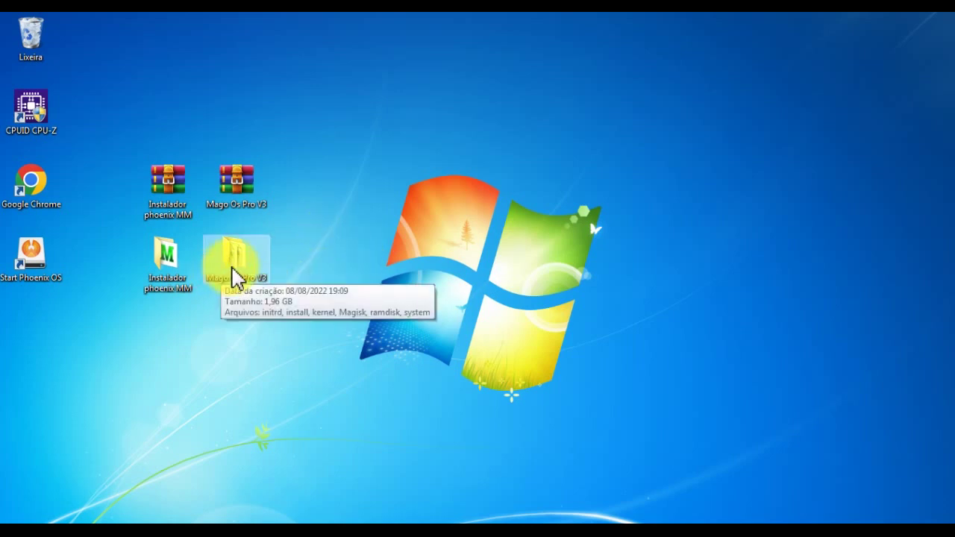
# Copy all six system files from the extracted Mago Os Pro V3 folder
pyautogui.doubleClick(232, 269)
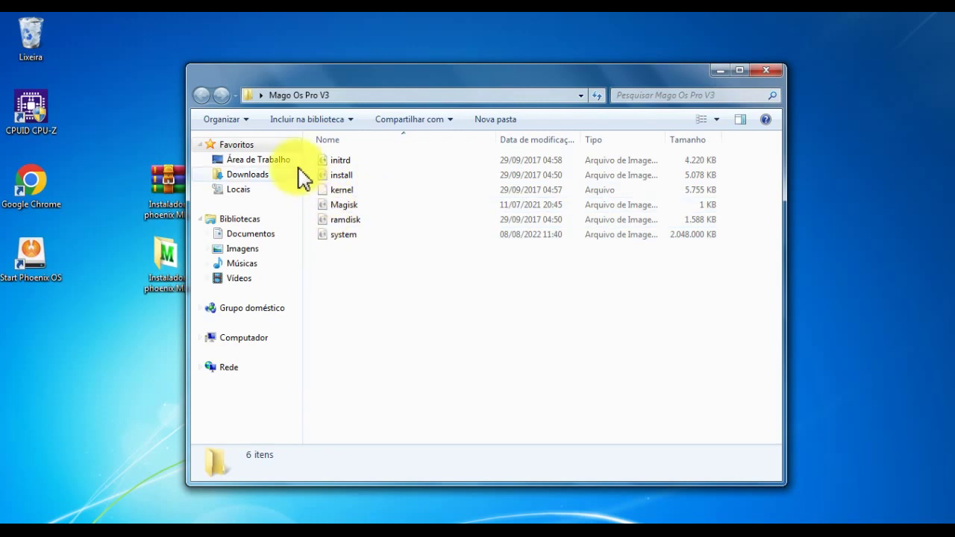
pyautogui.moveTo(306, 154); pyautogui.dragTo(332, 256)
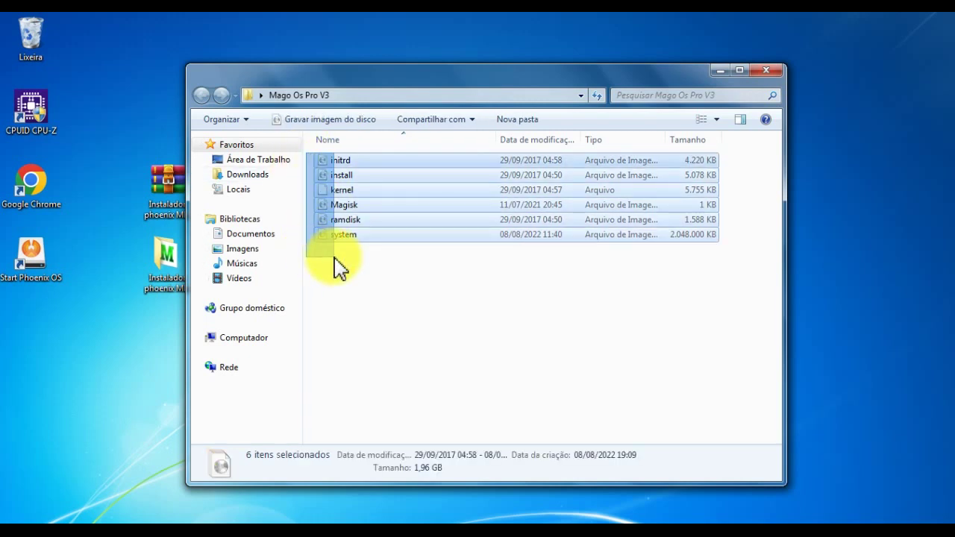
pyautogui.rightClick(387, 200)
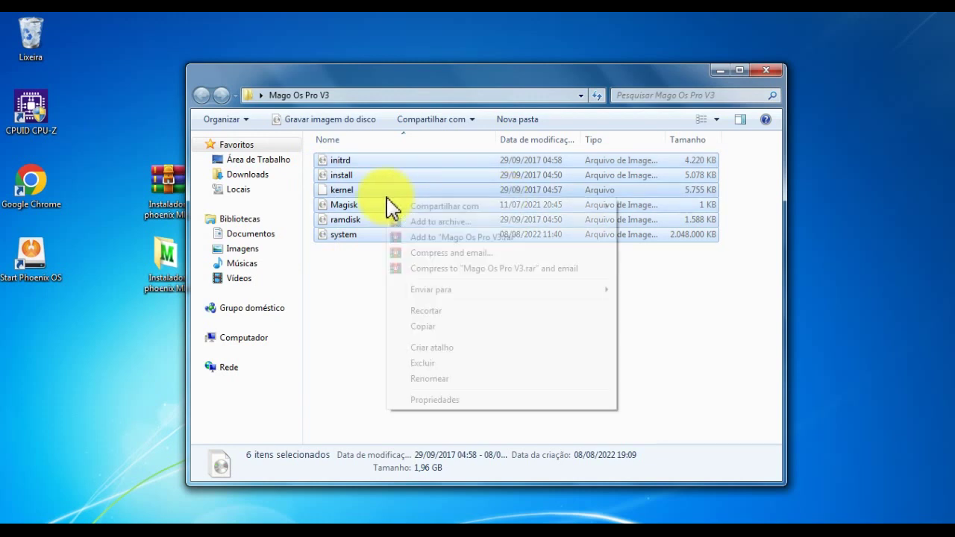
pyautogui.click(427, 328)
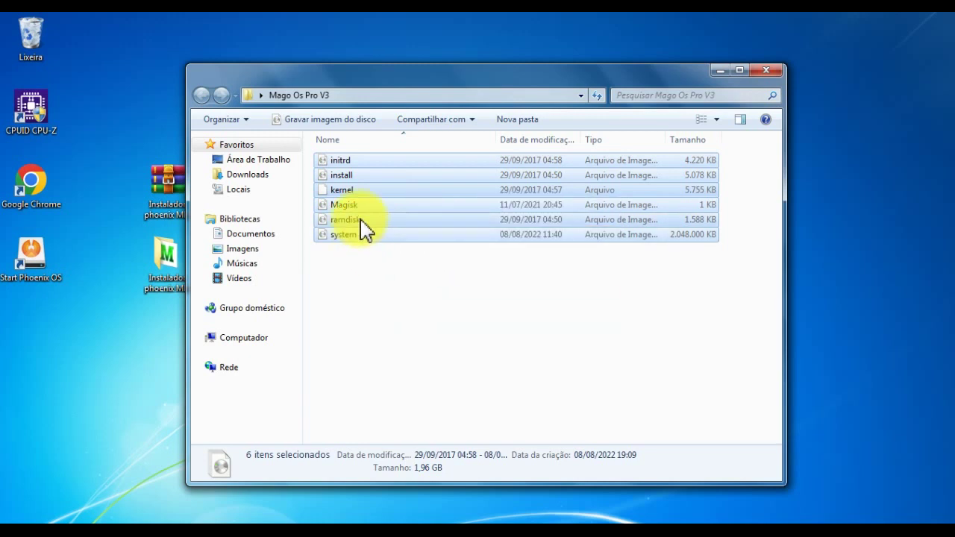
# Paste the copied files into the PhoenixOS folder on drive D:, replacing the existing files for all name conflicts
pyautogui.click(245, 338)
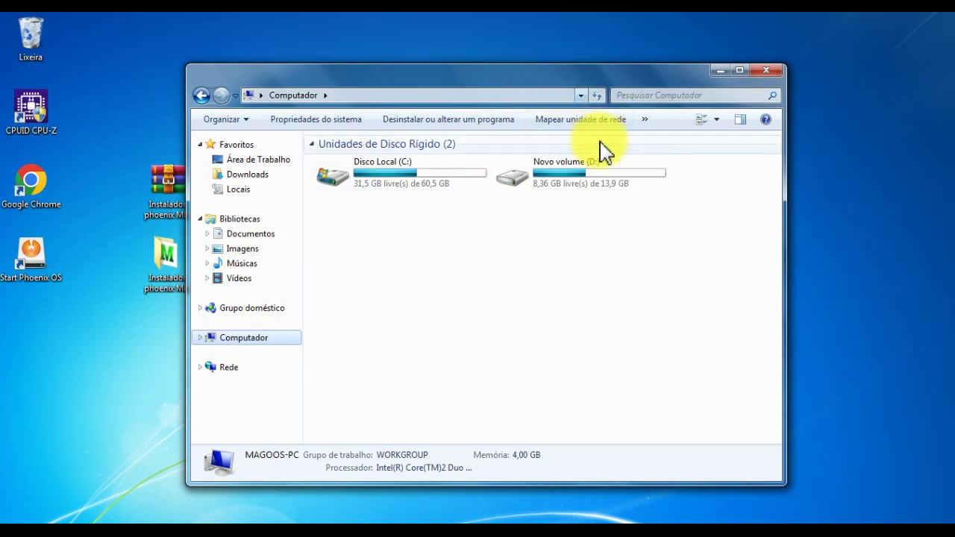
pyautogui.moveTo(568, 188)
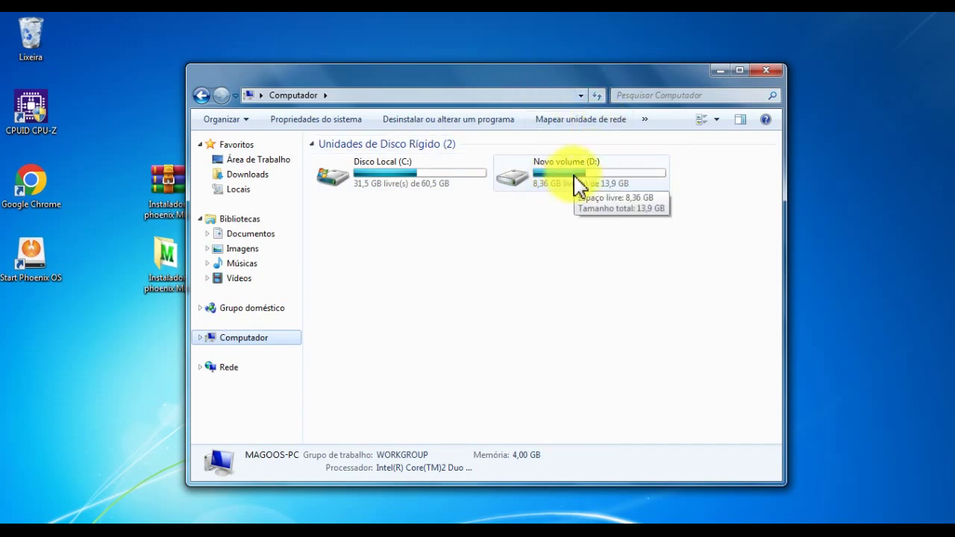
pyautogui.doubleClick(570, 186)
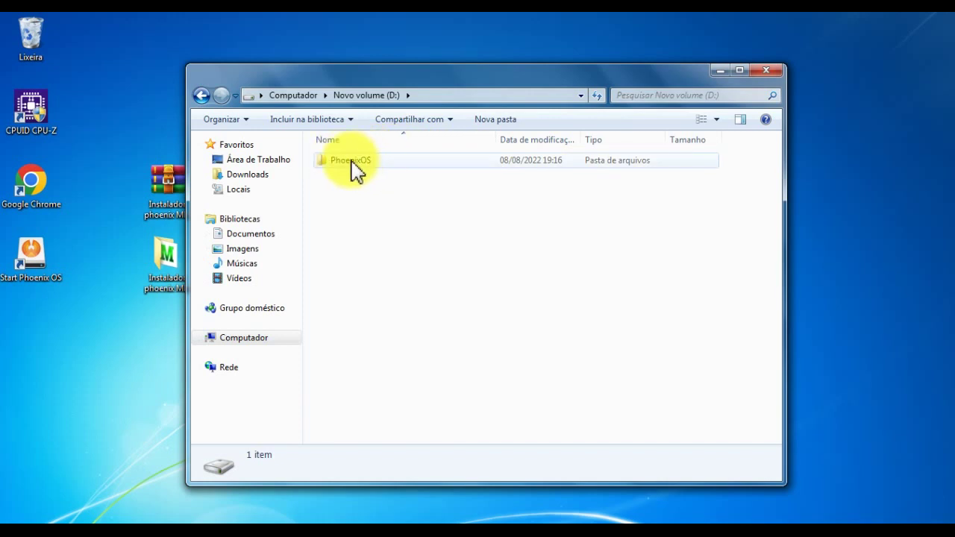
pyautogui.doubleClick(357, 160)
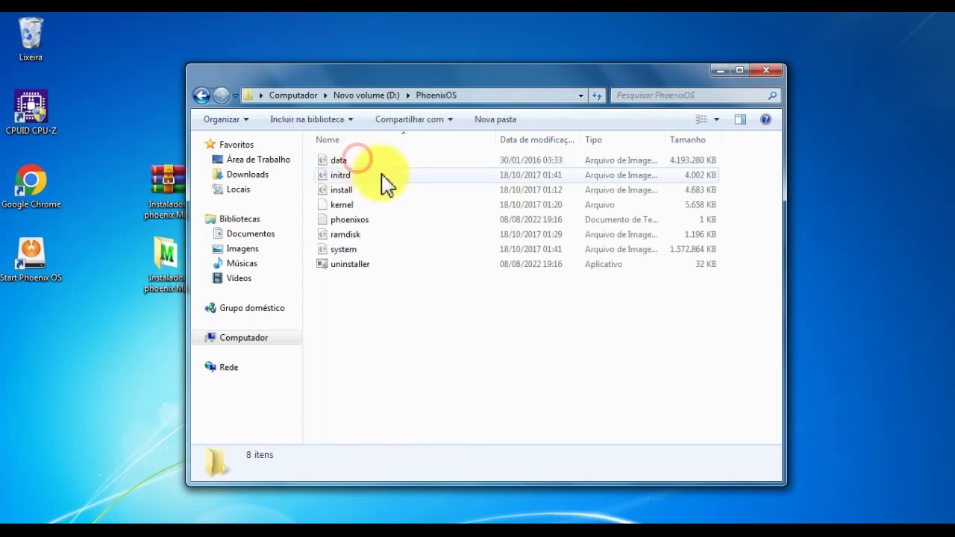
pyautogui.rightClick(359, 322)
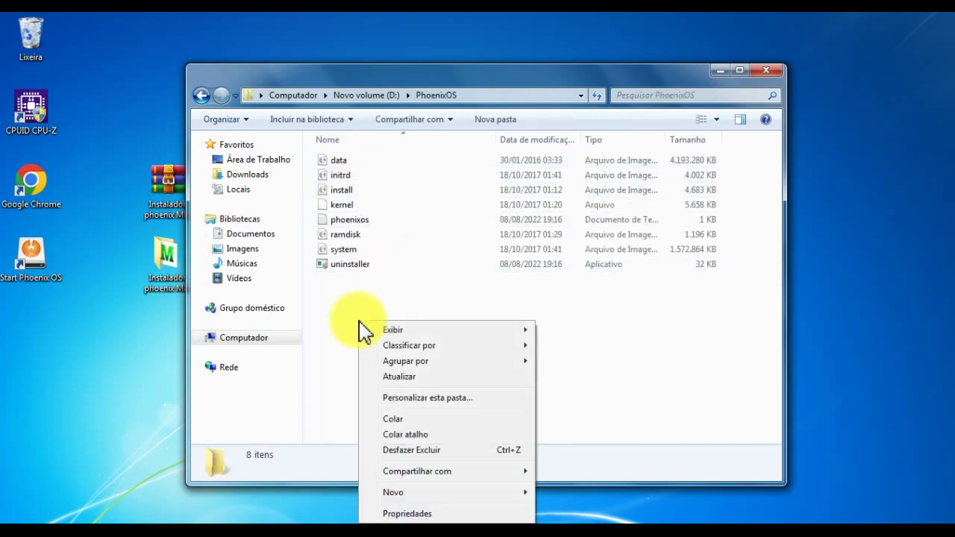
pyautogui.click(395, 420)
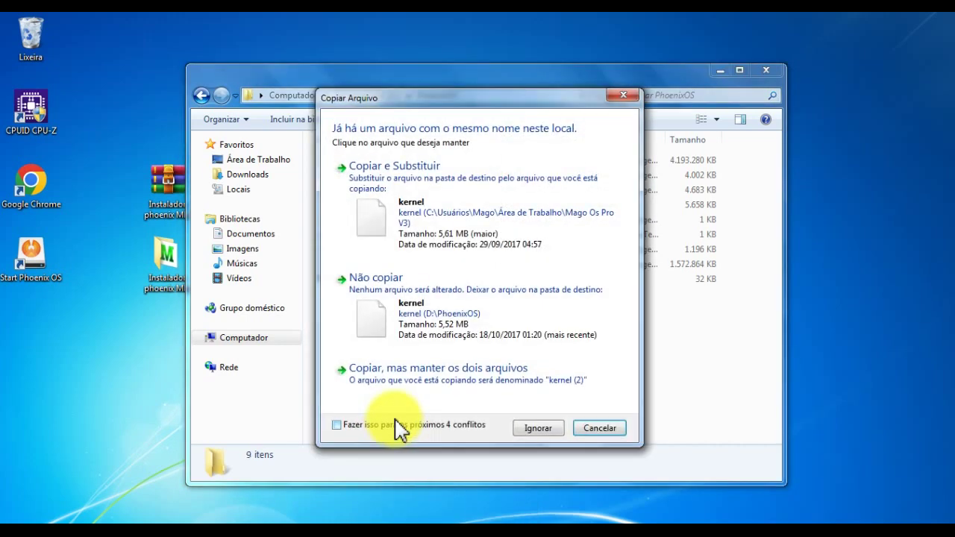
pyautogui.click(337, 425)
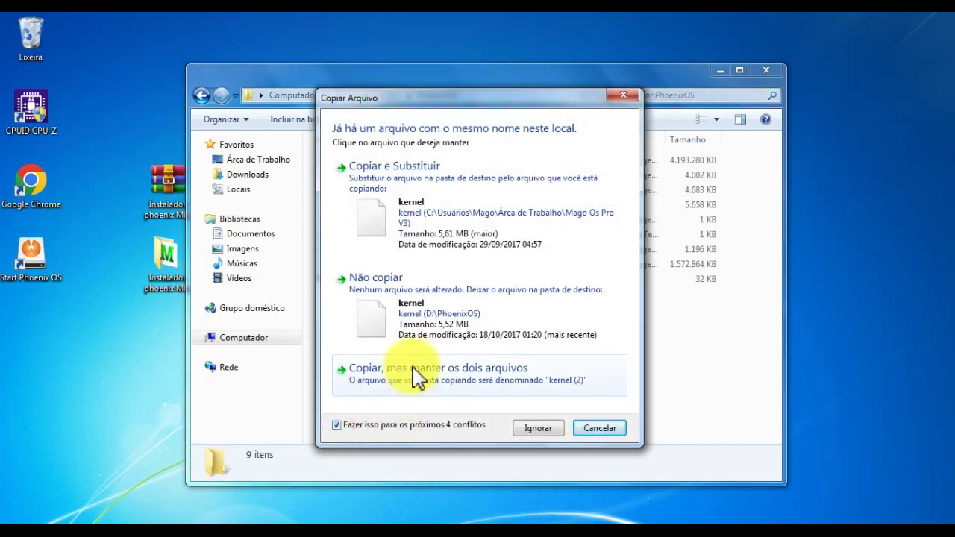
pyautogui.click(475, 218)
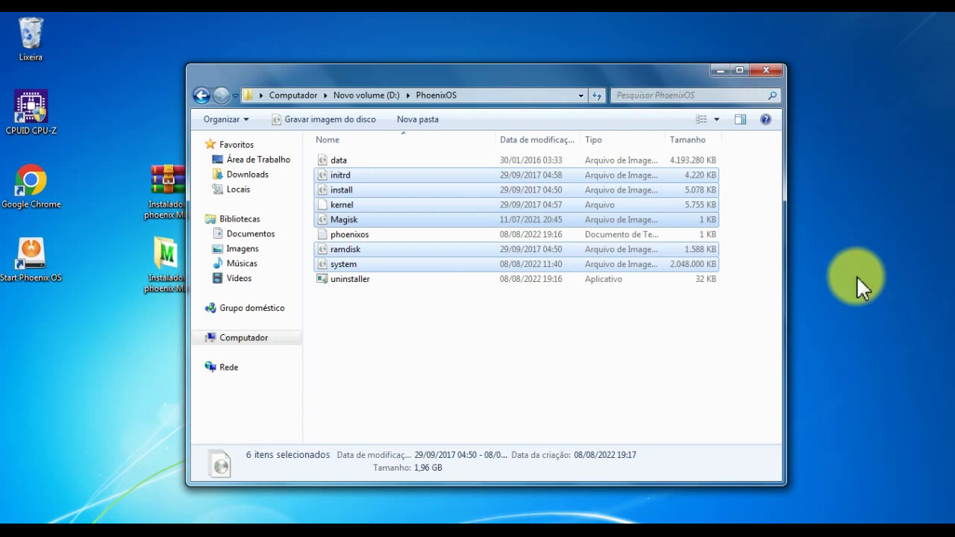
# Deselect the pasted files, close the PhoenixOS folder window and refresh the desktop
pyautogui.click(462, 371)
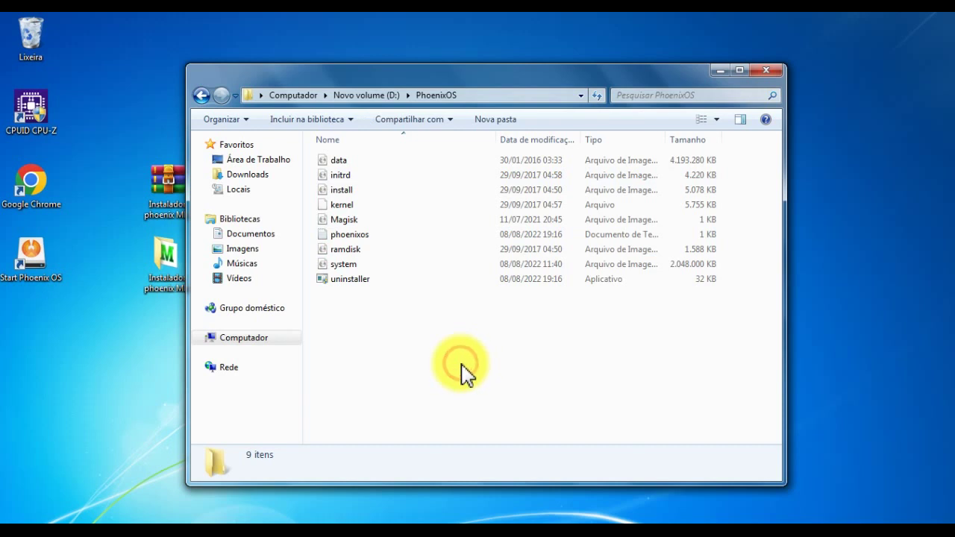
pyautogui.click(772, 71)
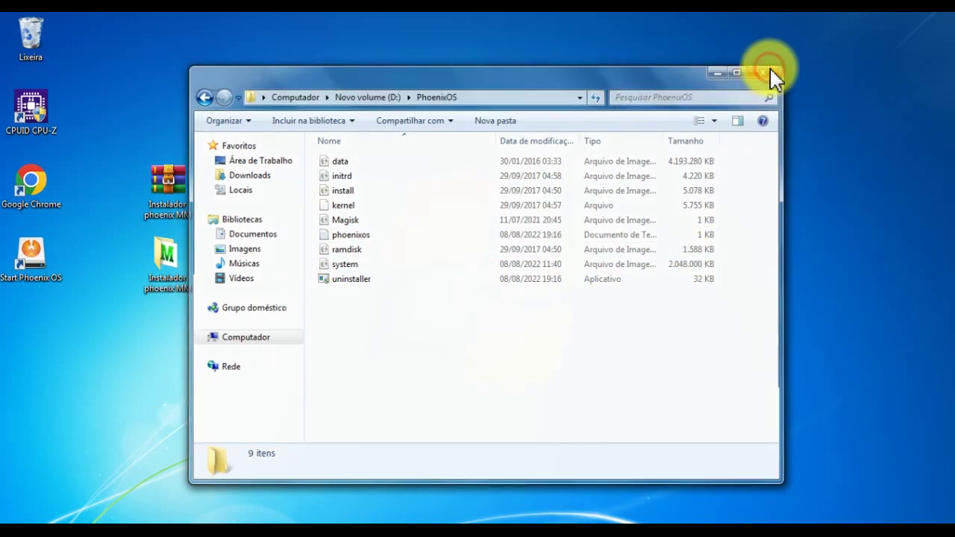
pyautogui.rightClick(654, 179)
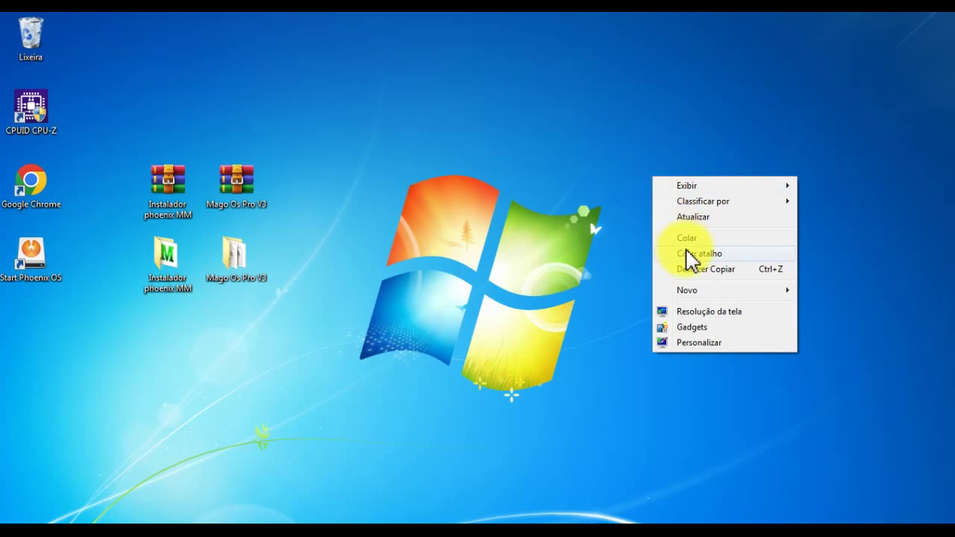
pyautogui.click(706, 217)
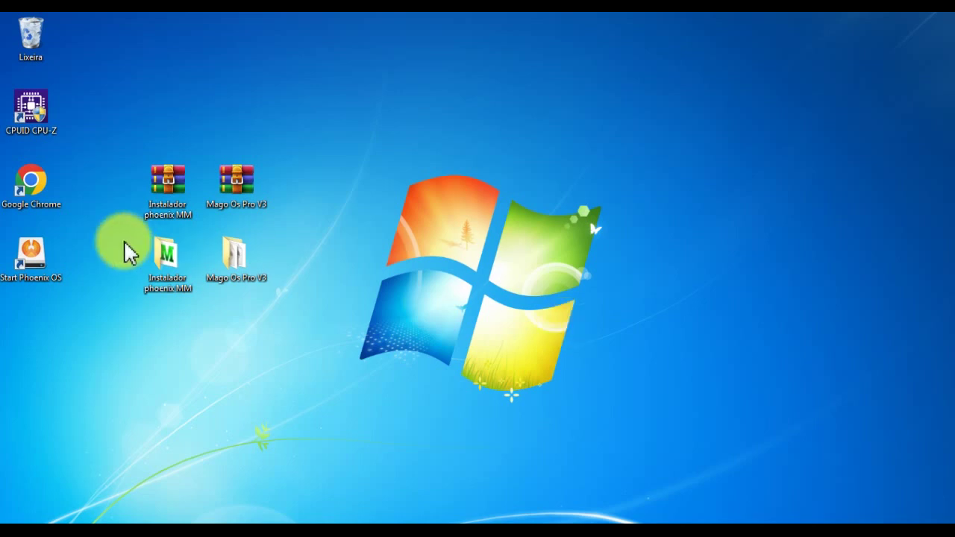
# Check the computer's processor specifications in CPU-Z, then close it
pyautogui.doubleClick(41, 116)
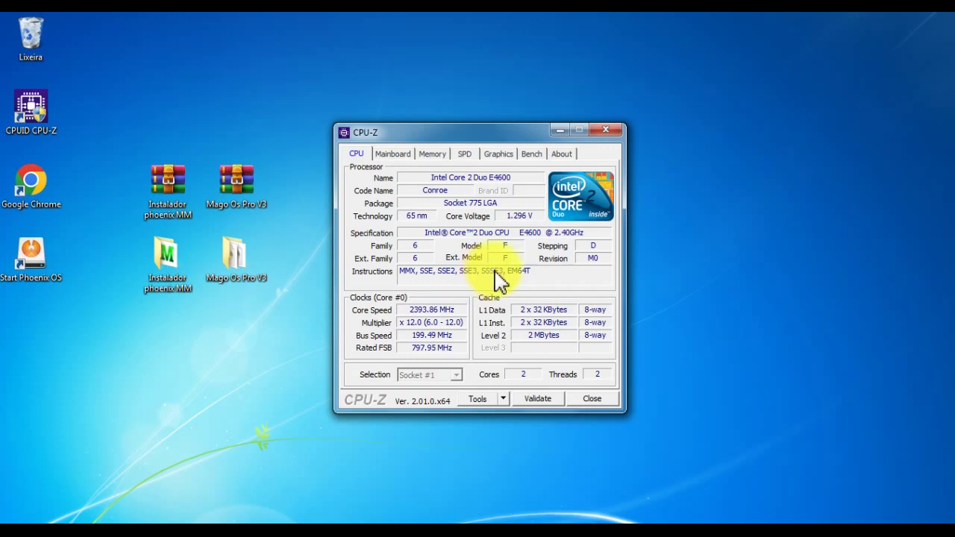
pyautogui.click(618, 132)
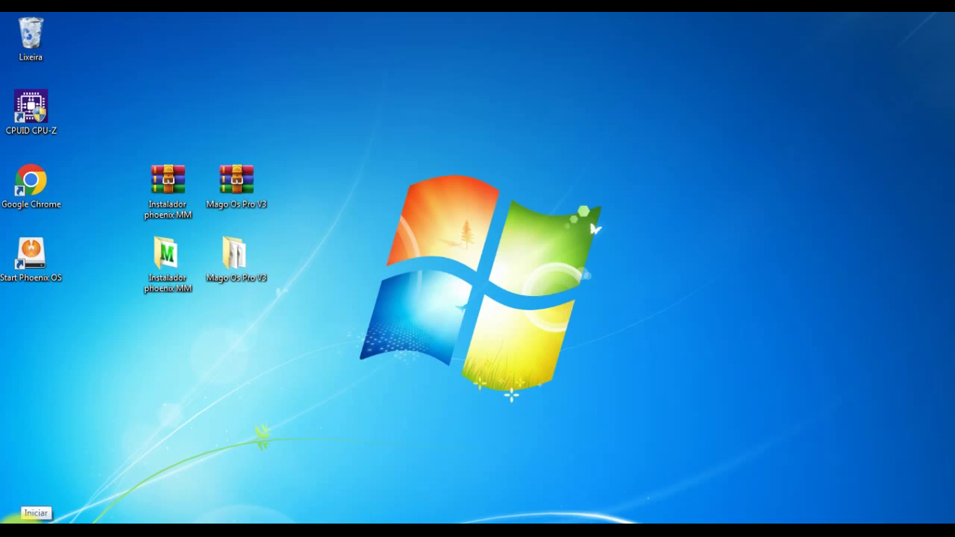
# Restart the computer and boot into Phoenix OS from the Windows boot manager
pyautogui.click(9, 521)
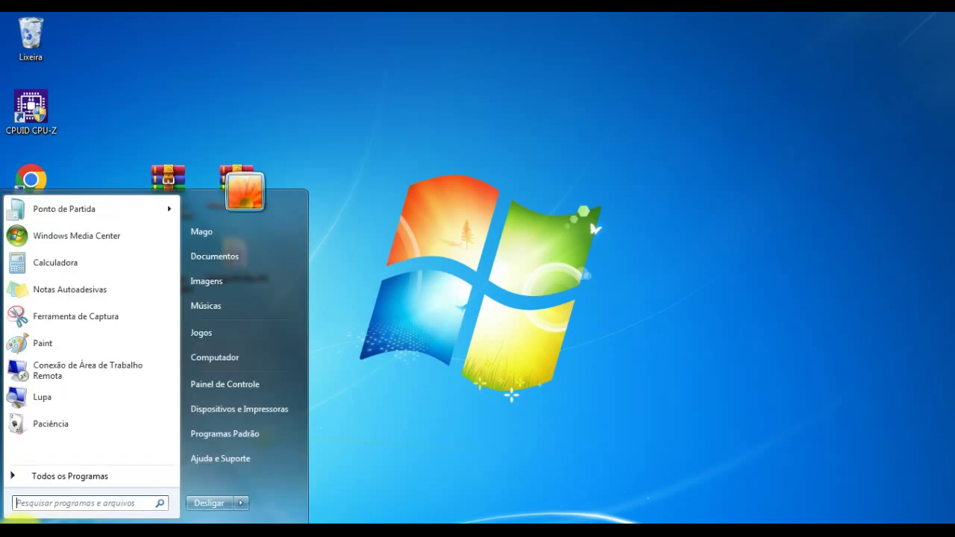
pyautogui.click(240, 504)
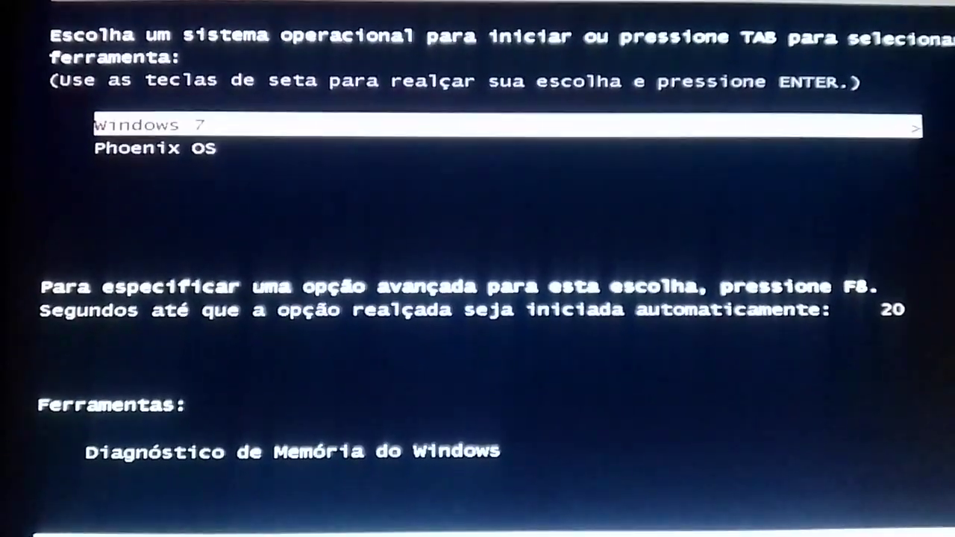
pyautogui.press('Down')
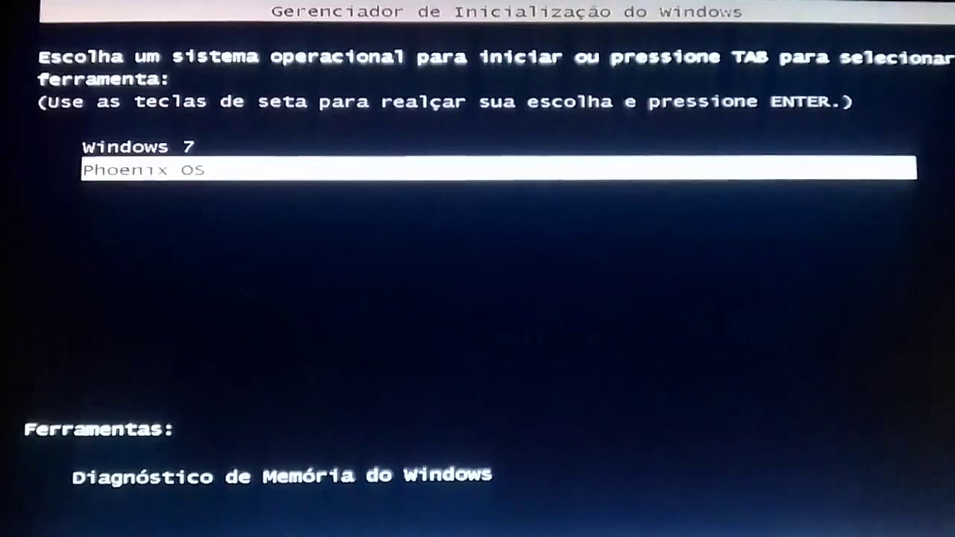
pyautogui.press('Return')
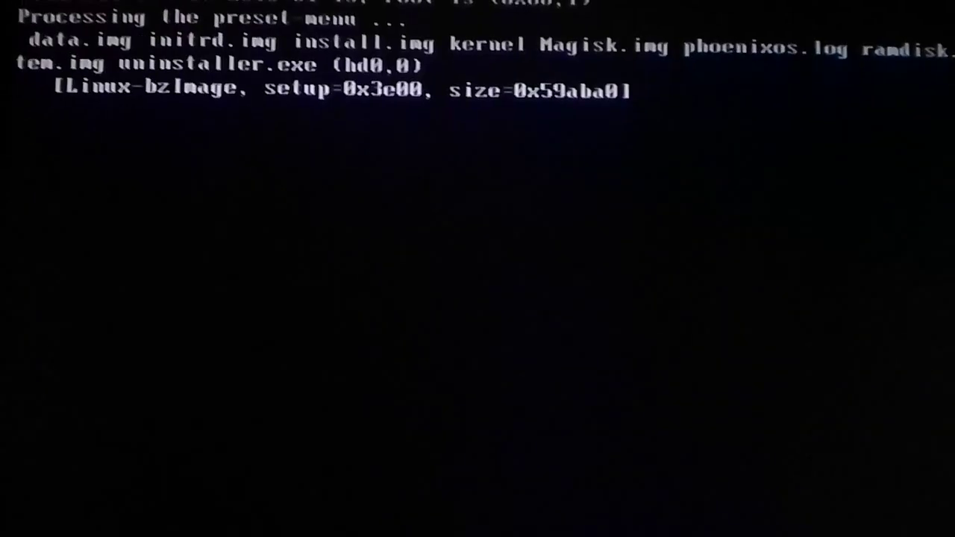